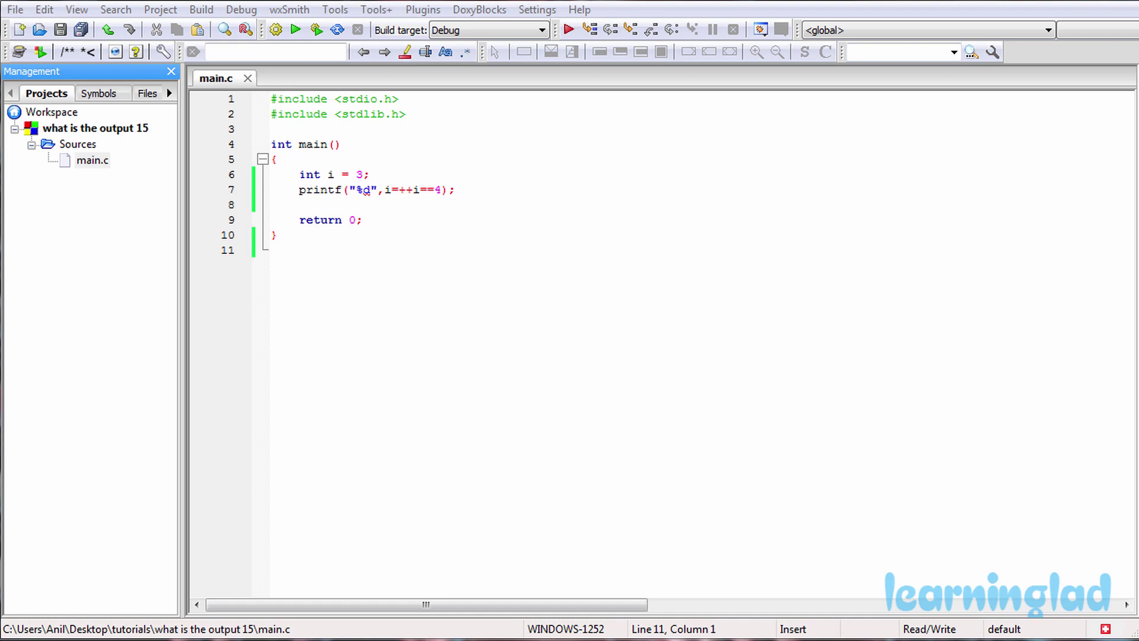
Focus the editor holding main.c with int i = 3; printf("%d", i=++i==4);
{"action": "left_click", "coordinate": [429, 238]}
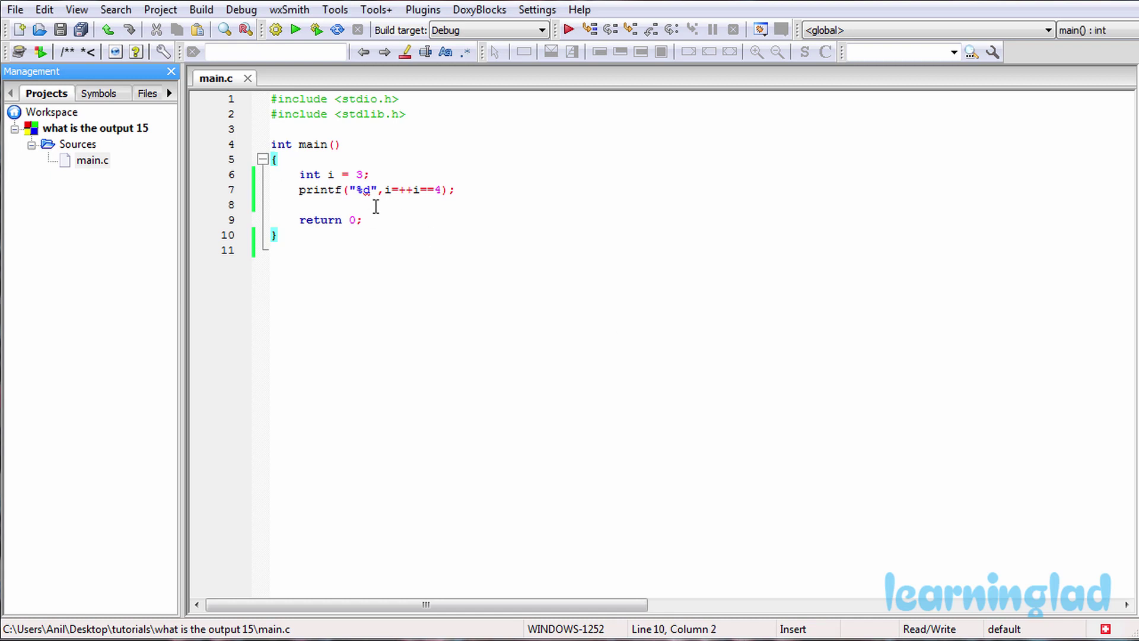
Build and run via Build > Build and run; console shows output 1, process returned 0
{"action": "left_click", "coordinate": [202, 10]}
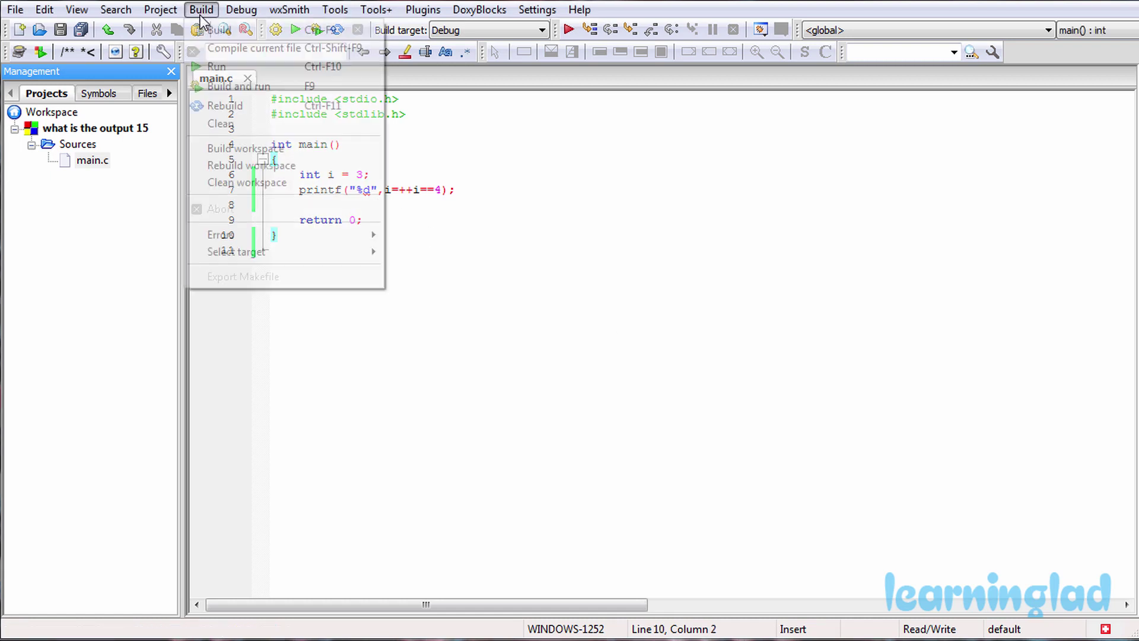
{"action": "left_click", "coordinate": [209, 88]}
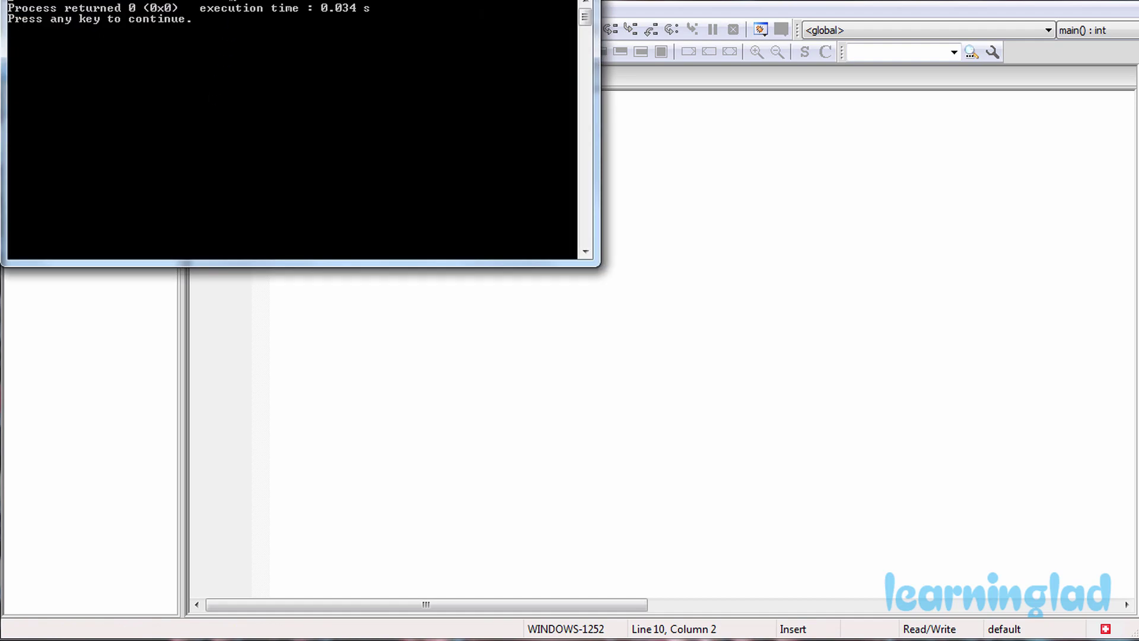
{"action": "left_click_drag", "start_coordinate": [240, 11], "coordinate": [302, 293]}
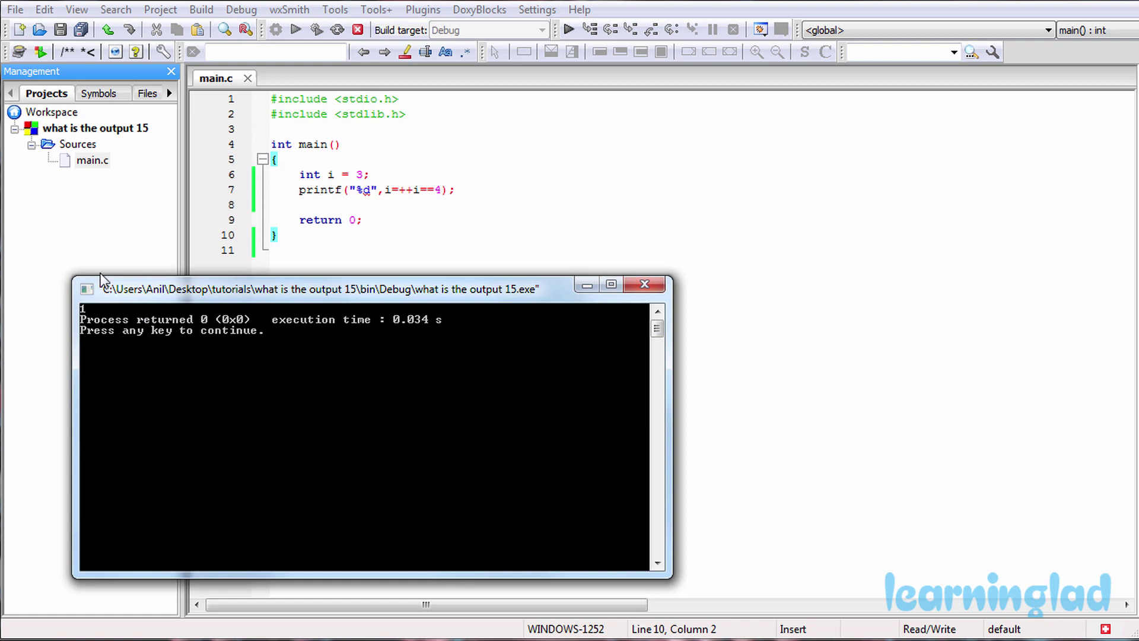
{"action": "left_click_drag", "start_coordinate": [176, 292], "coordinate": [127, 298]}
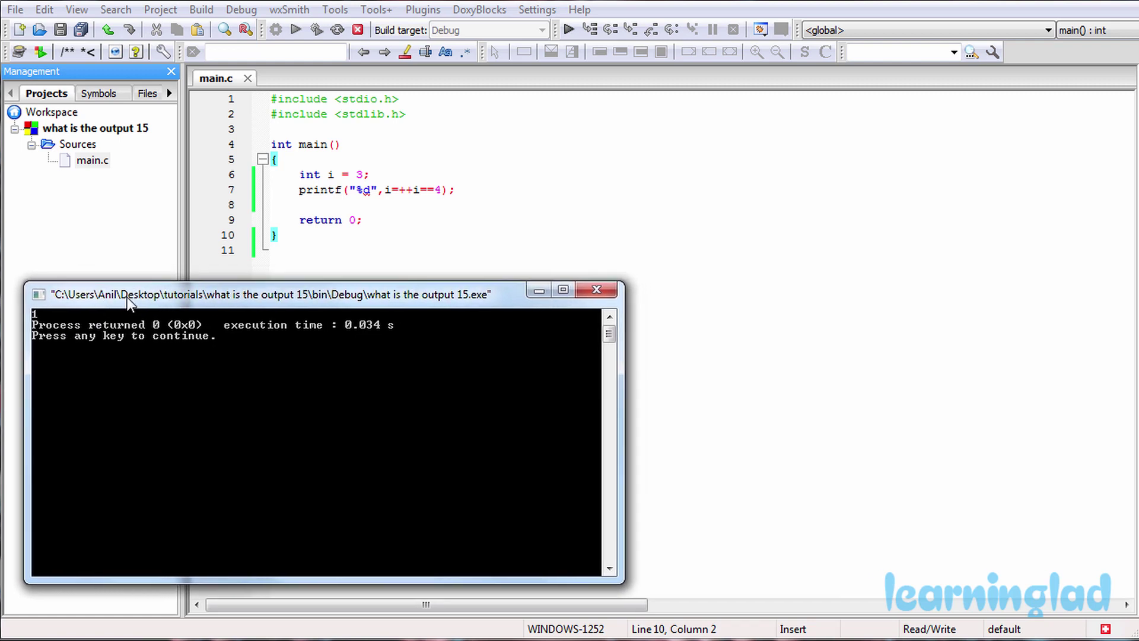